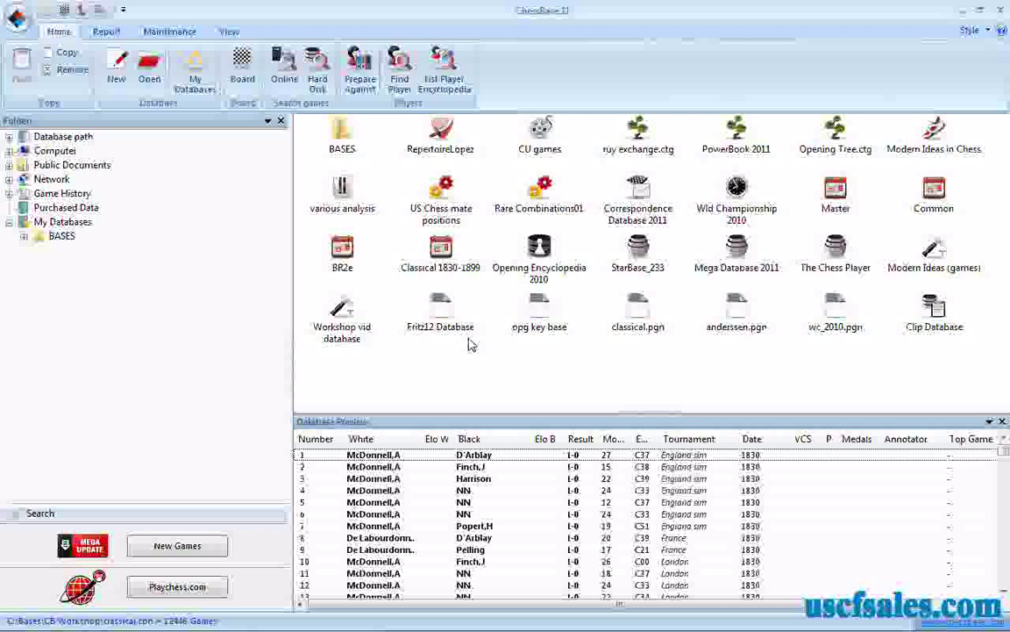
- Start a search in the Classical 1830-1899 database and show its manoeuvre criteria
right_click(441, 251)
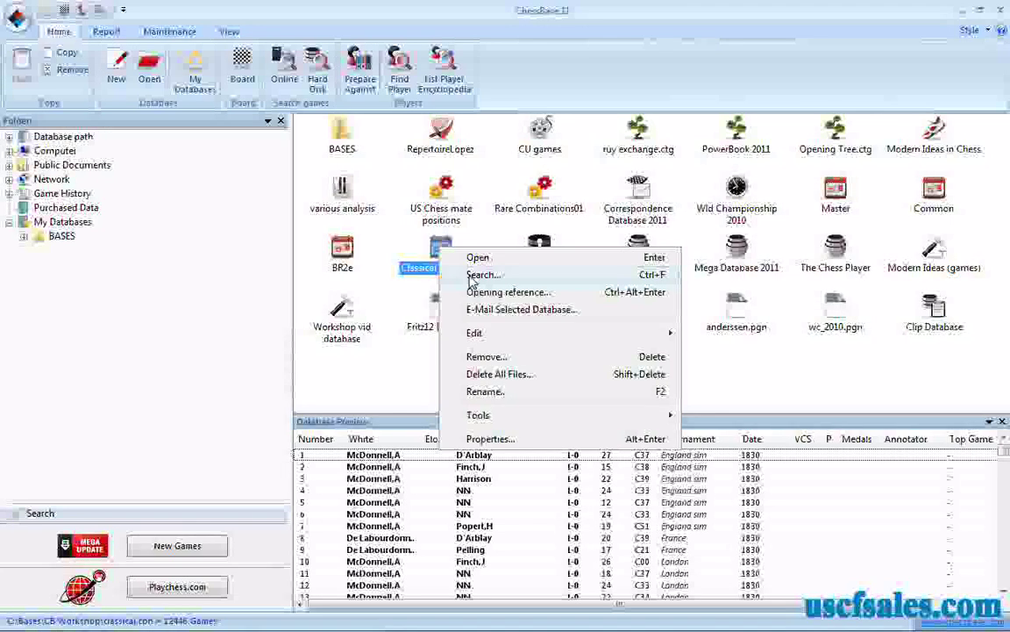
click(469, 277)
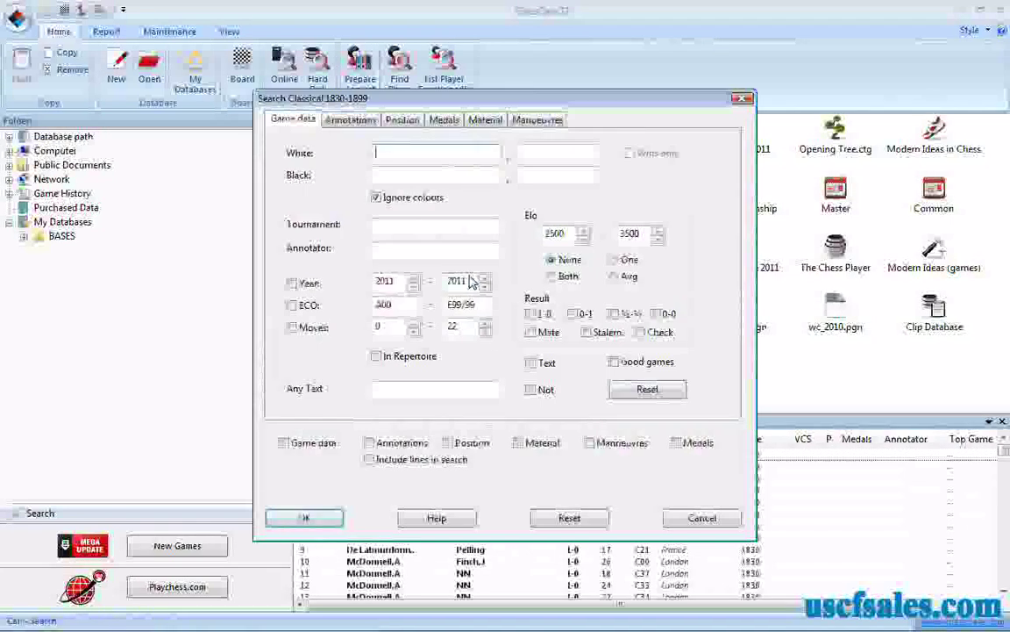
click(544, 127)
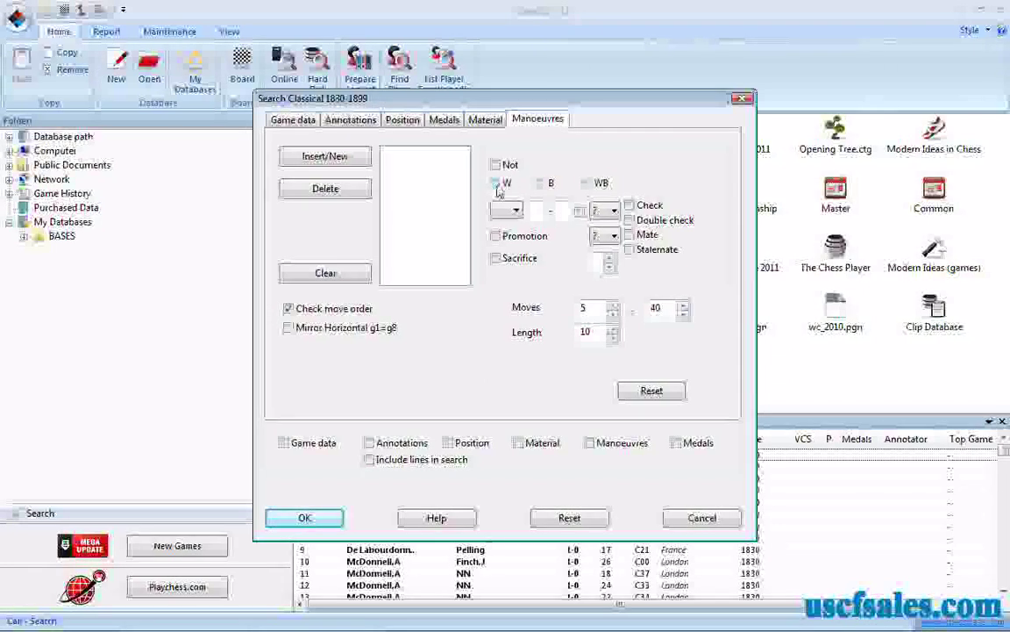
- Define the manoeuvre to find as a White bishop move from f1 to c4
click(495, 185)
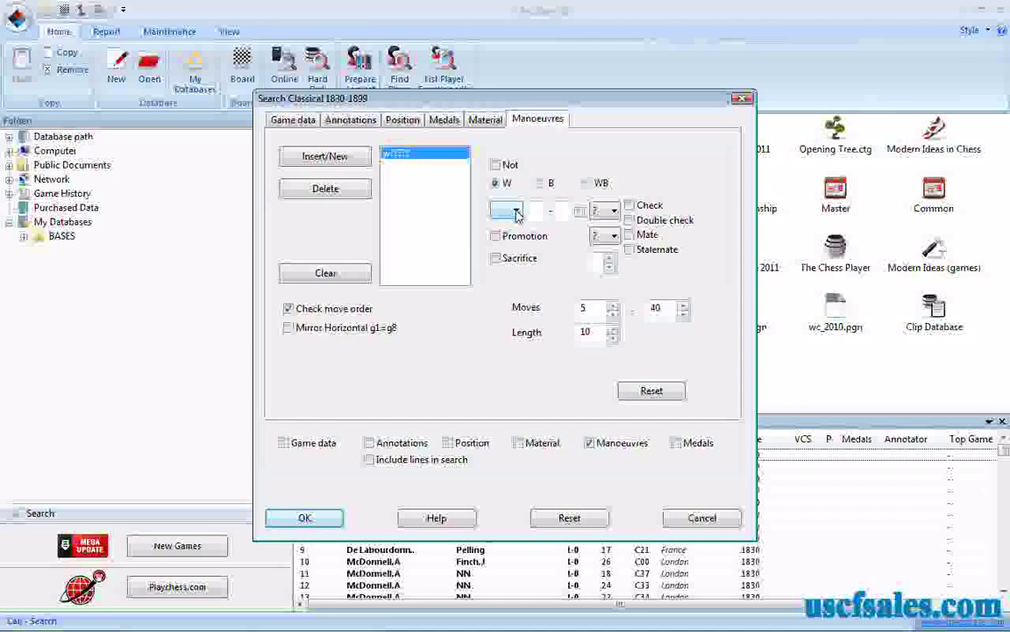
click(516, 214)
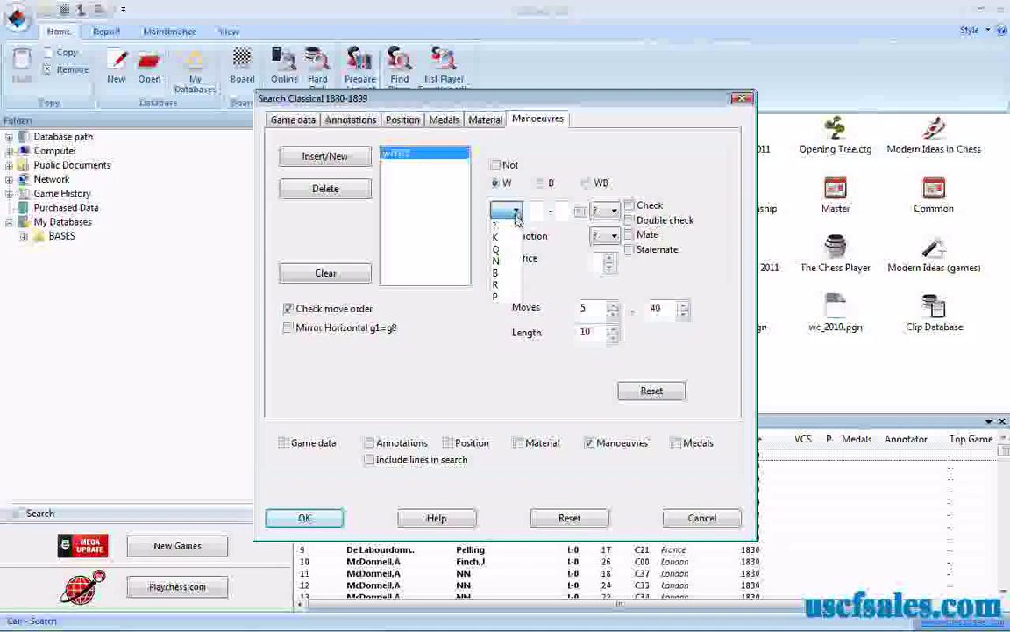
click(502, 275)
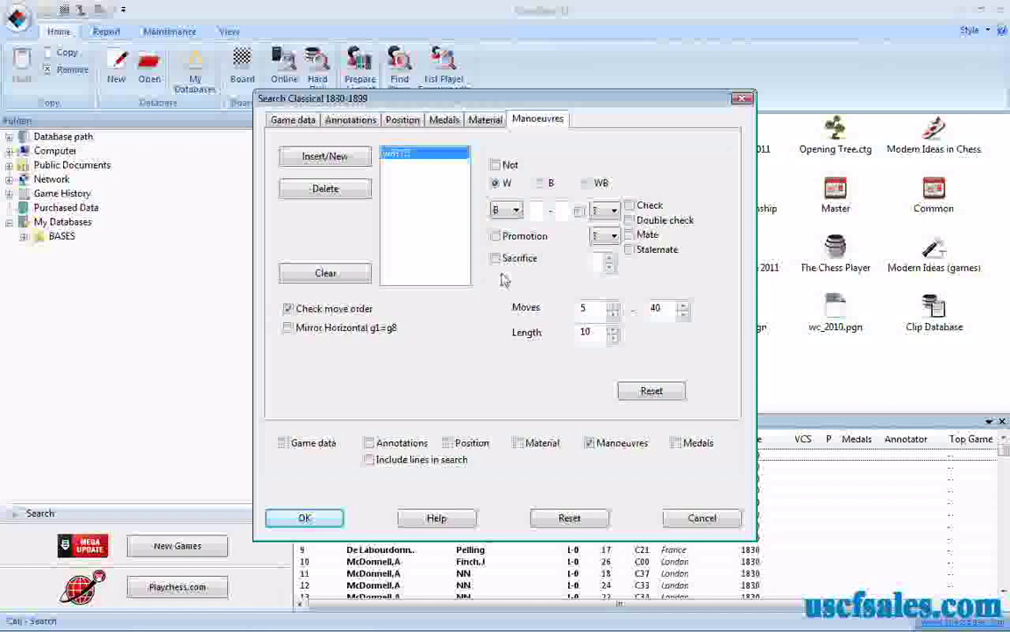
click(399, 162)
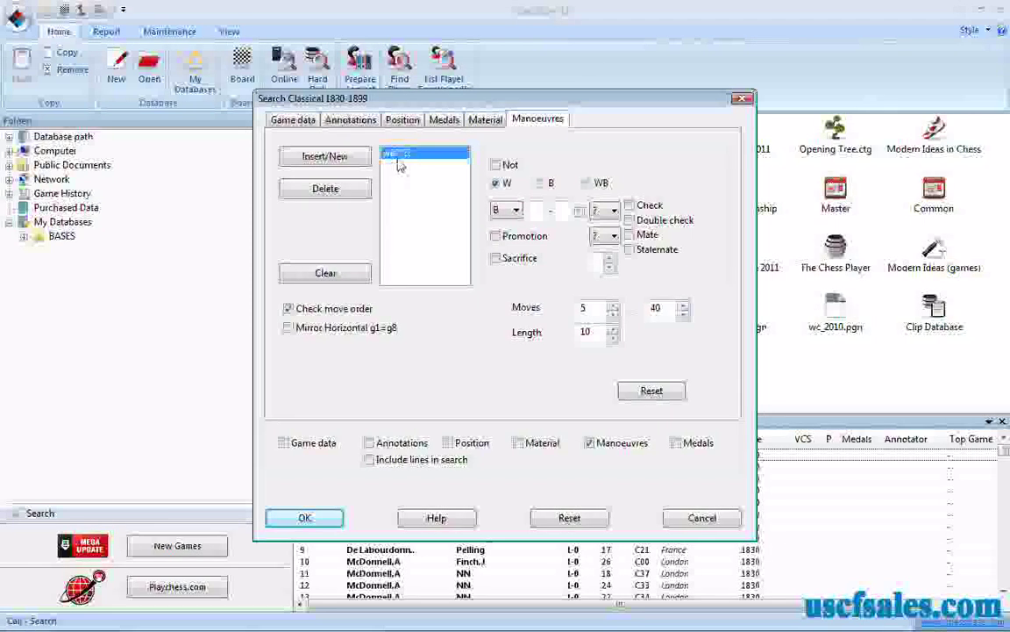
click(538, 218)
text(f1)
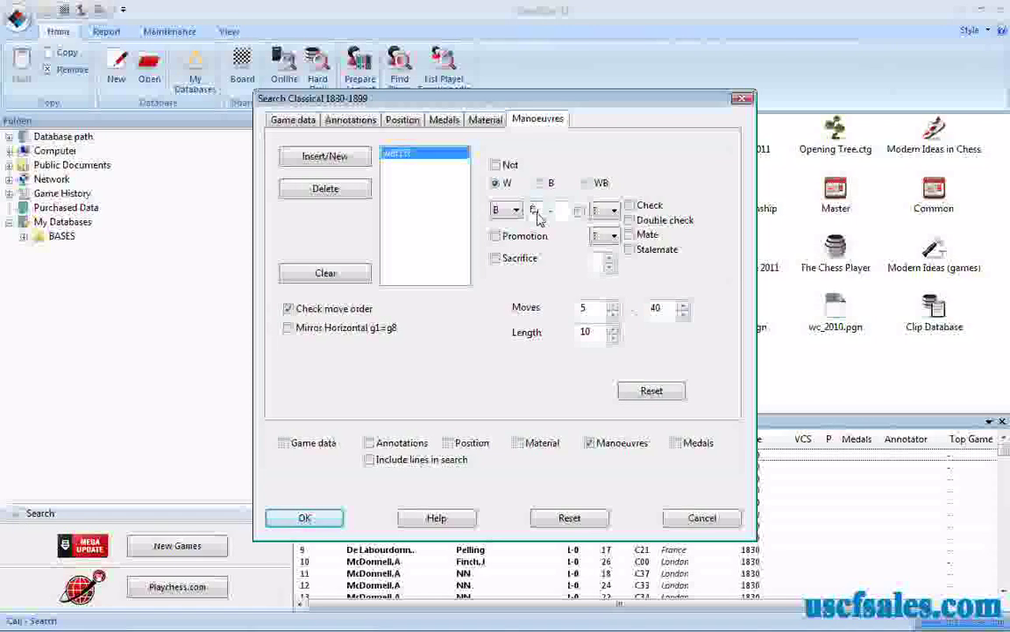
text(c4)
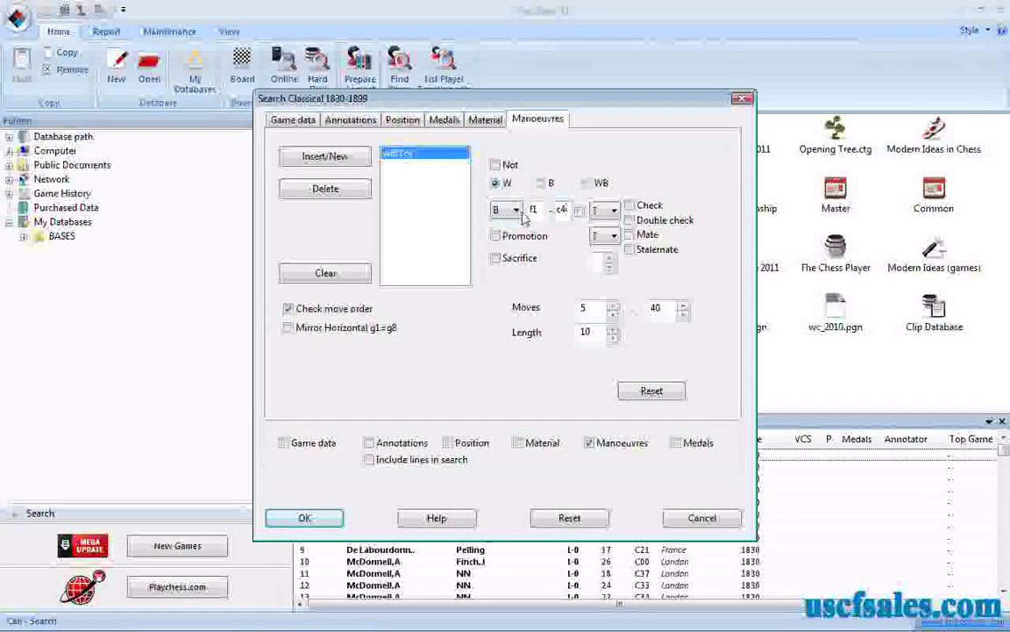
click(517, 216)
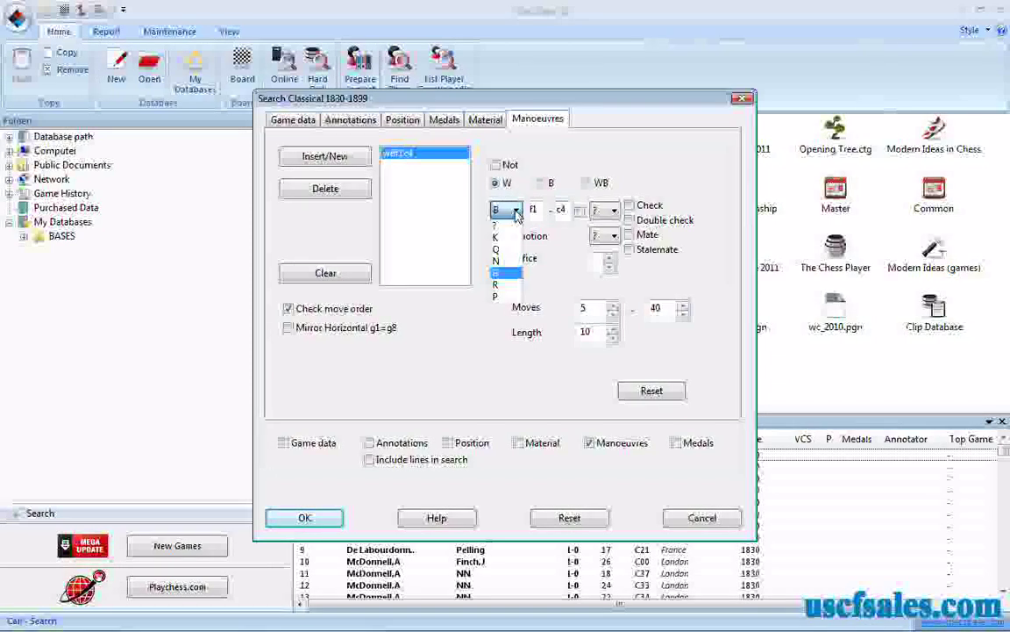
click(507, 273)
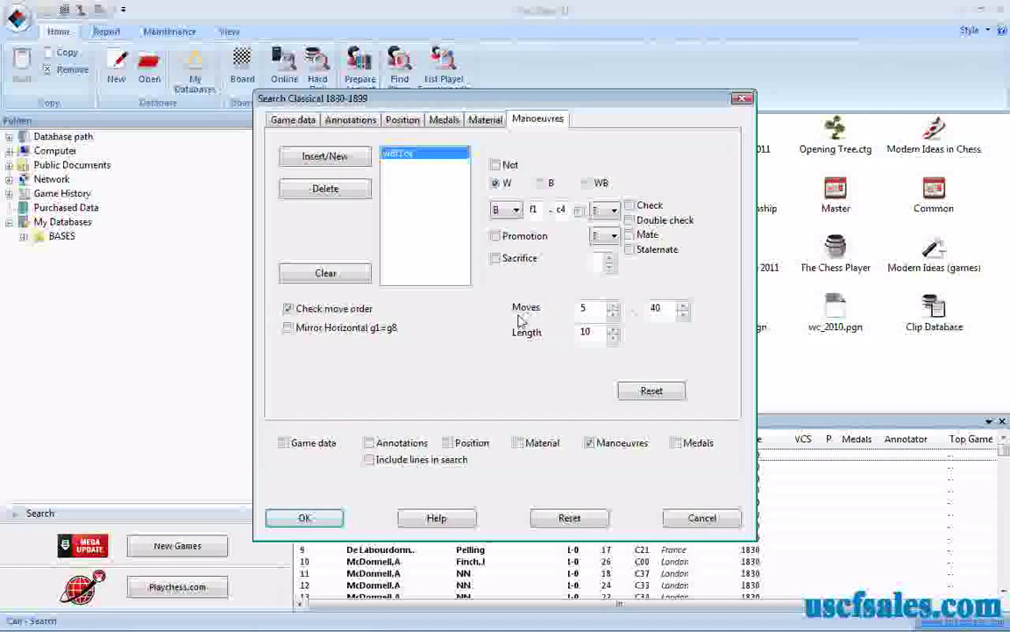
- Limit the manoeuvre to moves 2 through 8 and run the search
double_click(581, 310)
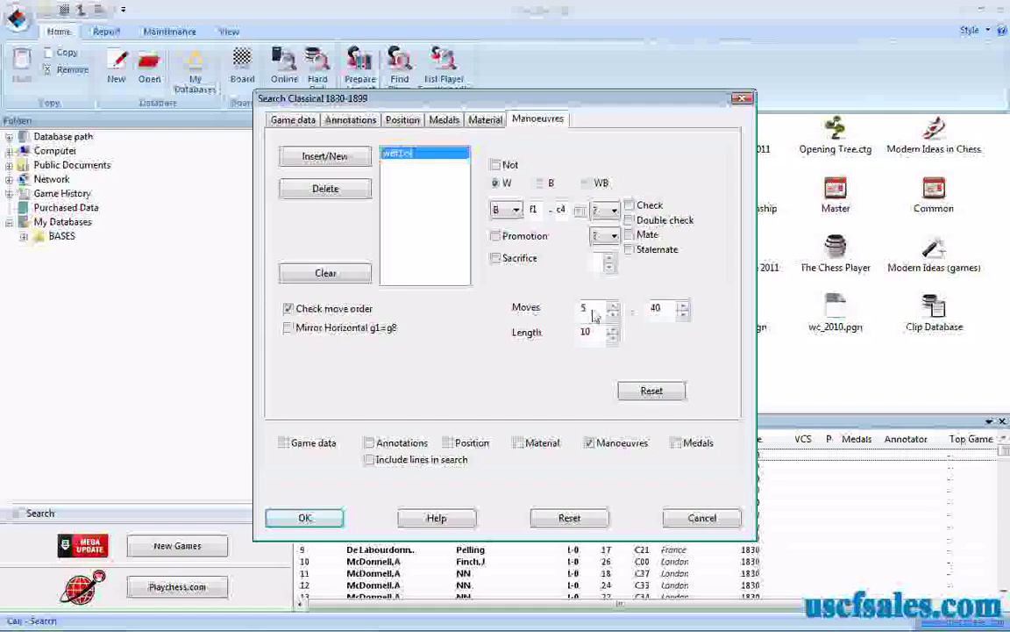
text(2)
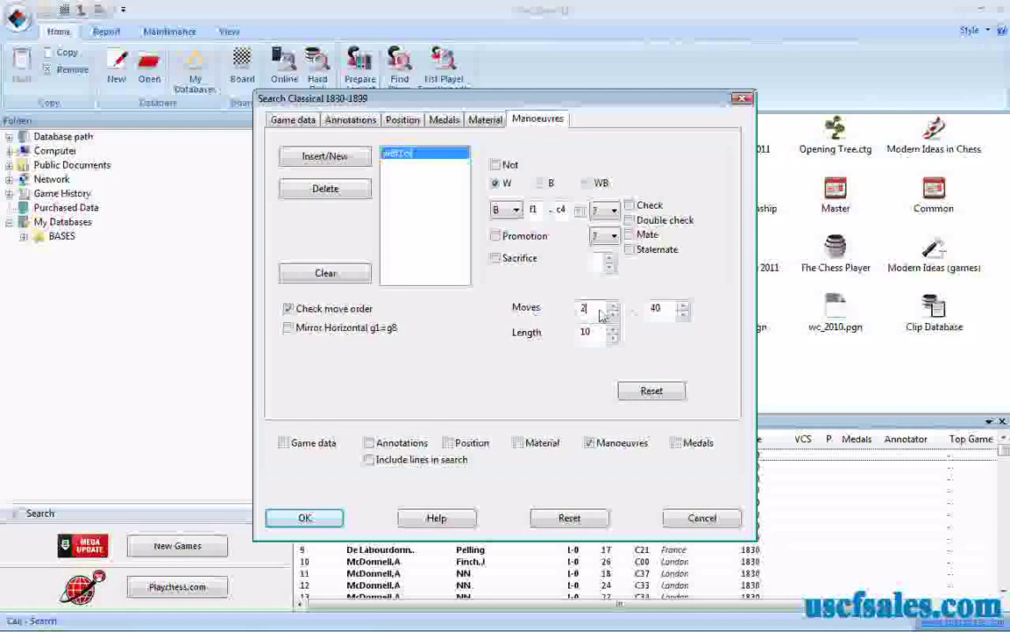
double_click(651, 310)
text(8)
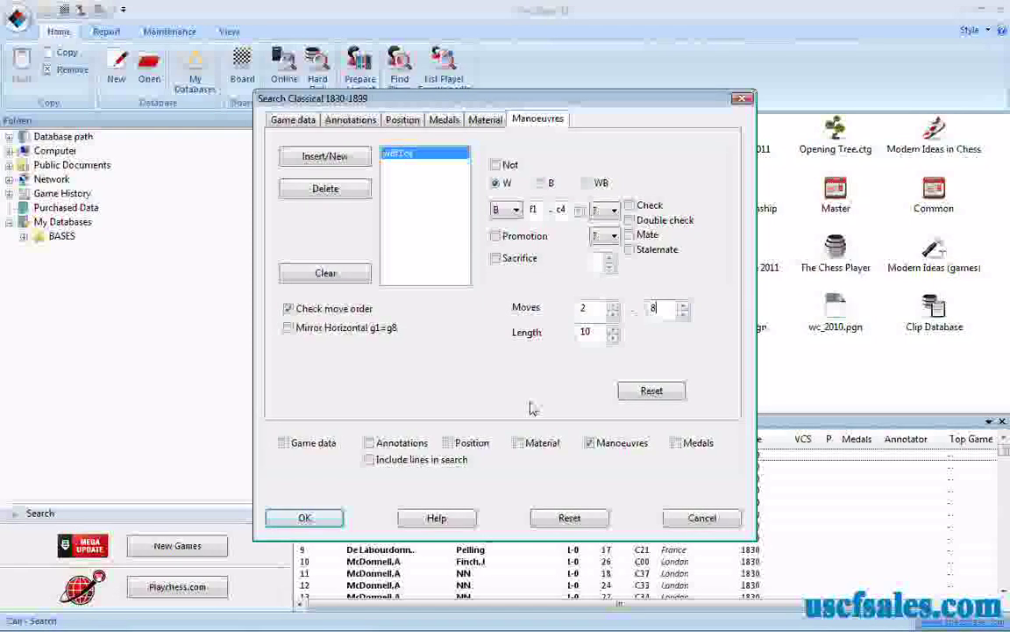
click(305, 518)
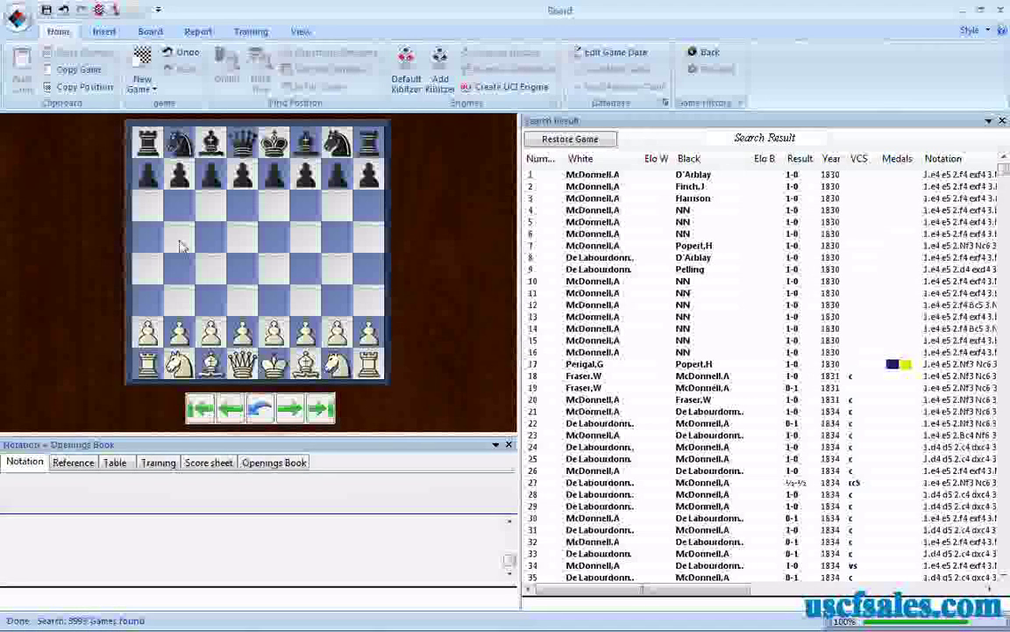
- Load game 18 from the search results and replay the move 3.Bc4 on the board
click(597, 378)
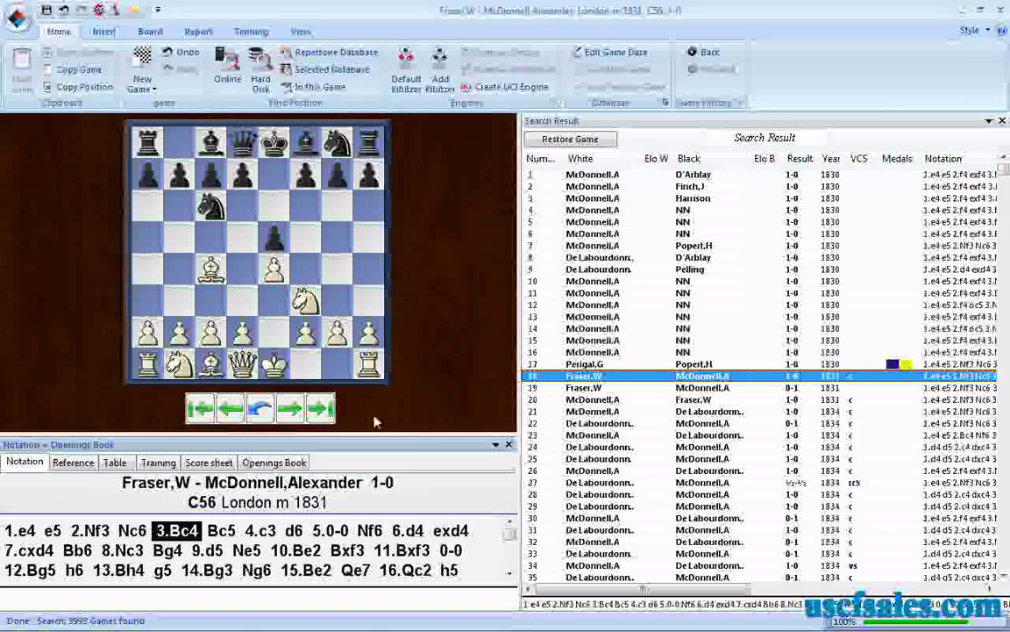
click(232, 410)
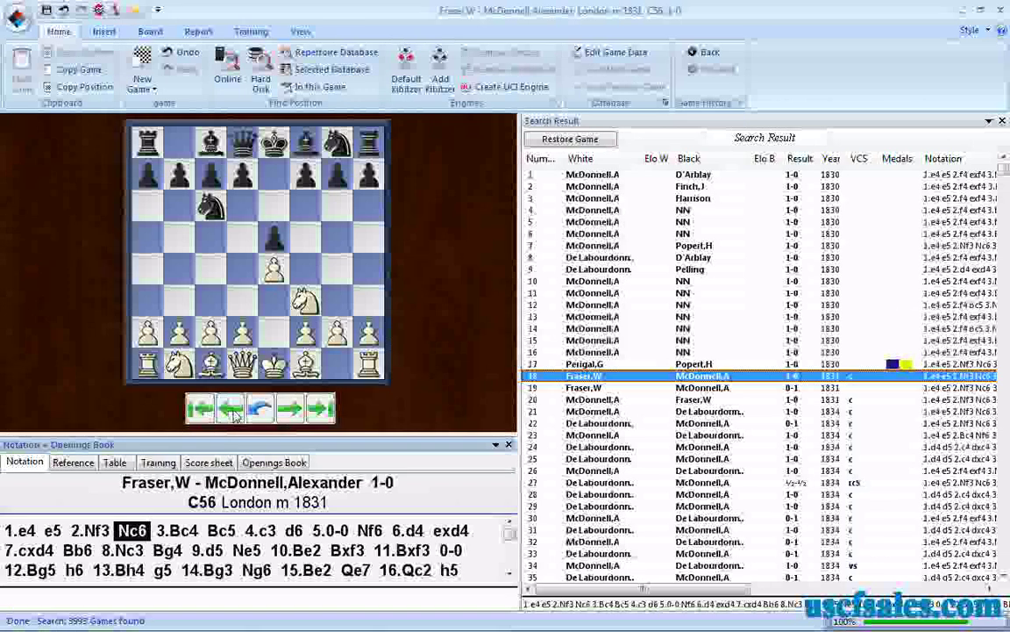
click(292, 409)
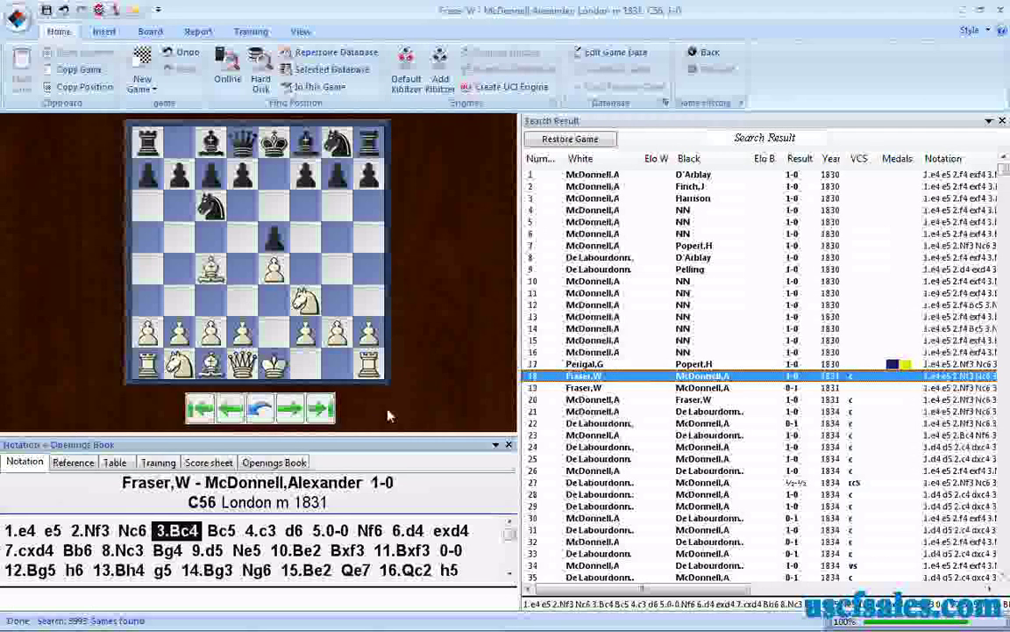
- Load game 22 from the search results and replay its bishop move to c4
click(607, 425)
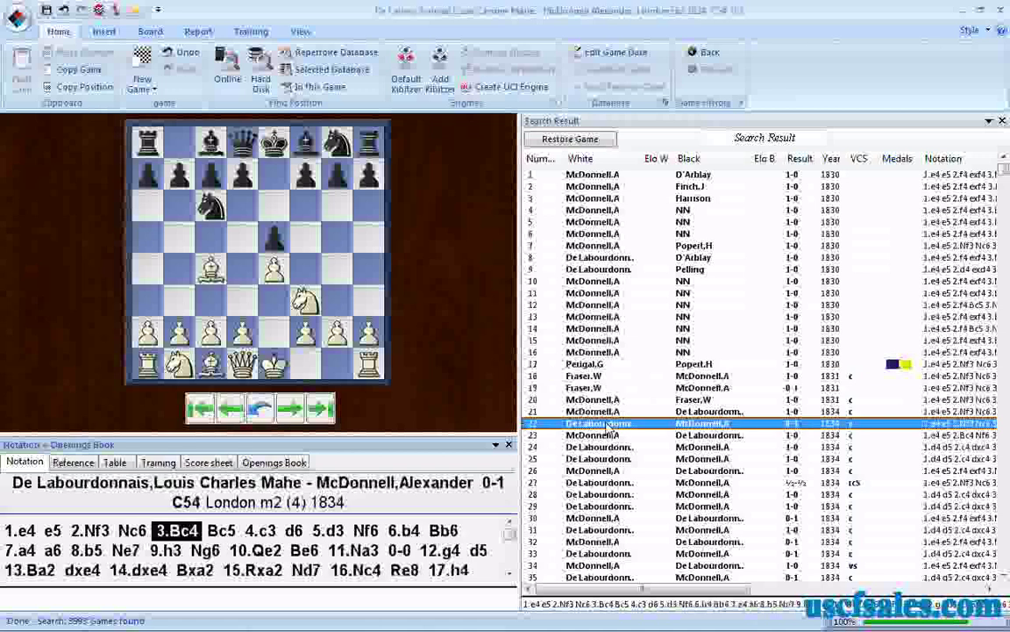
click(231, 410)
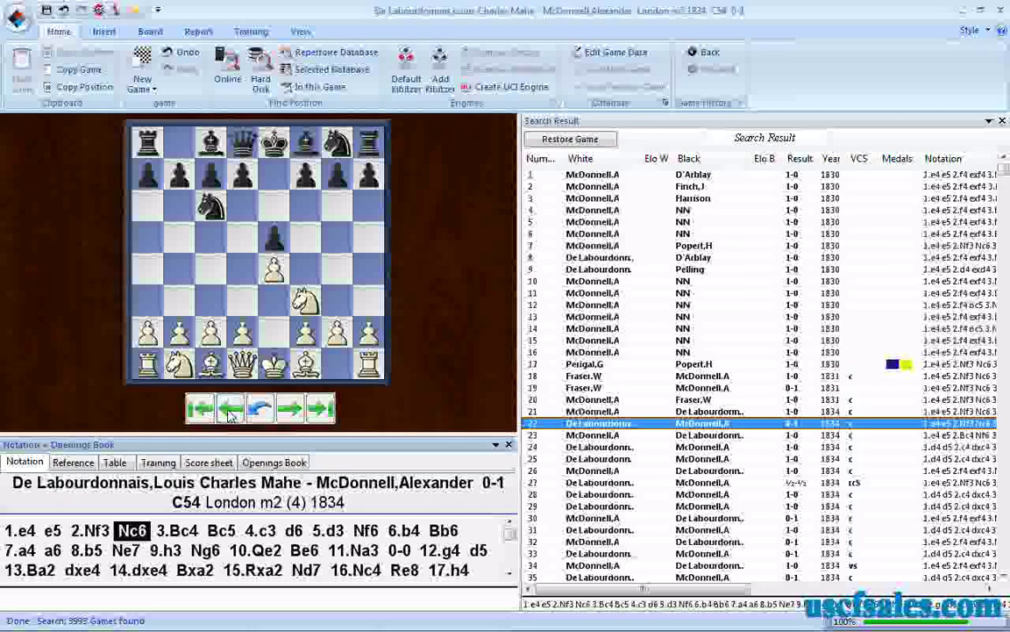
click(291, 409)
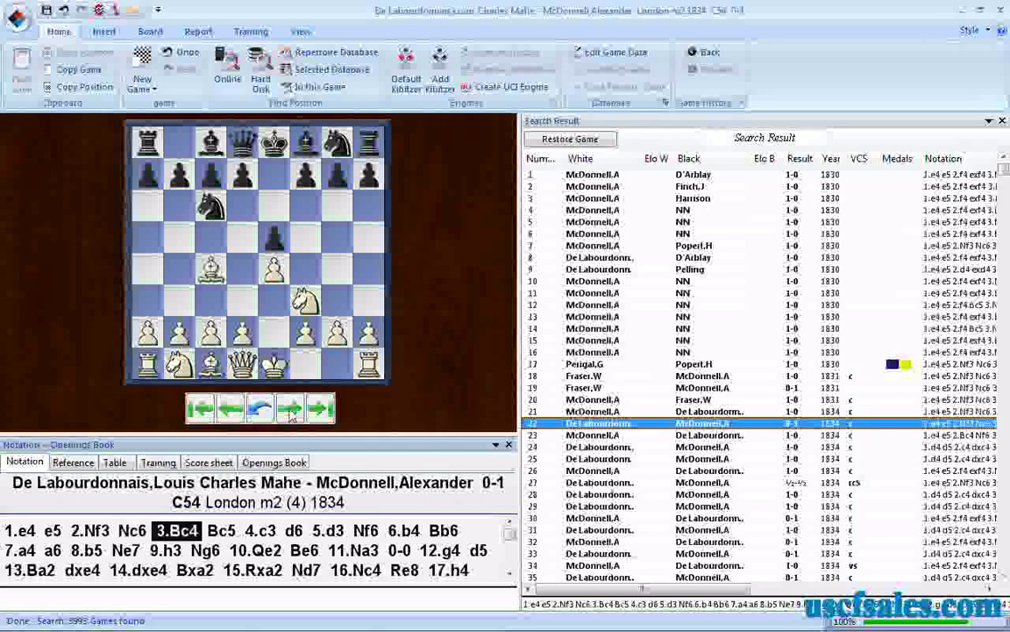
- Load game 31 from the search results and step back and forth over the capture 4.Bxc4
click(625, 531)
double_click(625, 531)
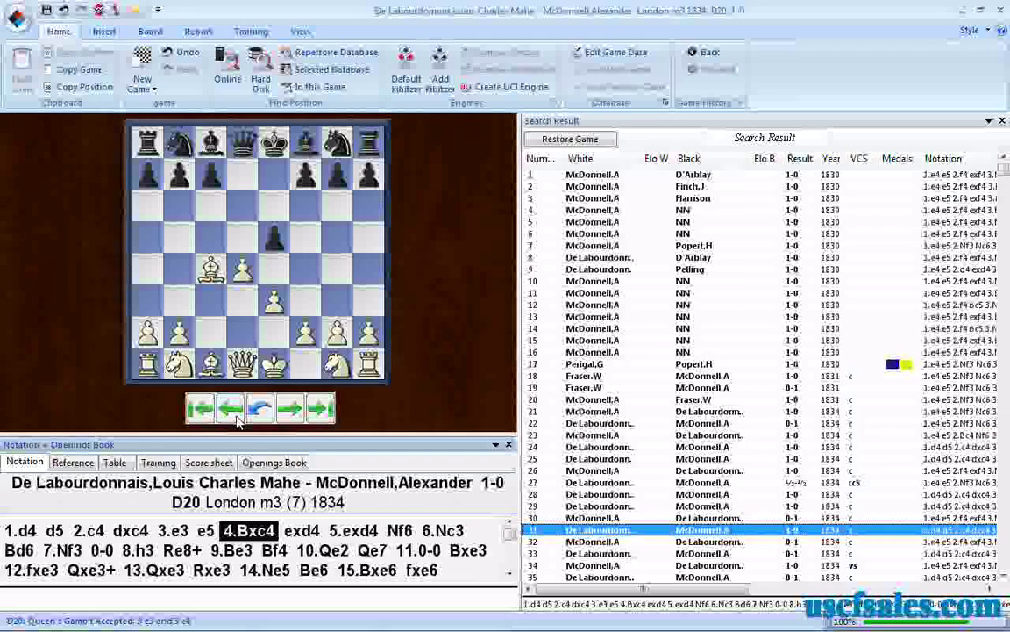
click(231, 410)
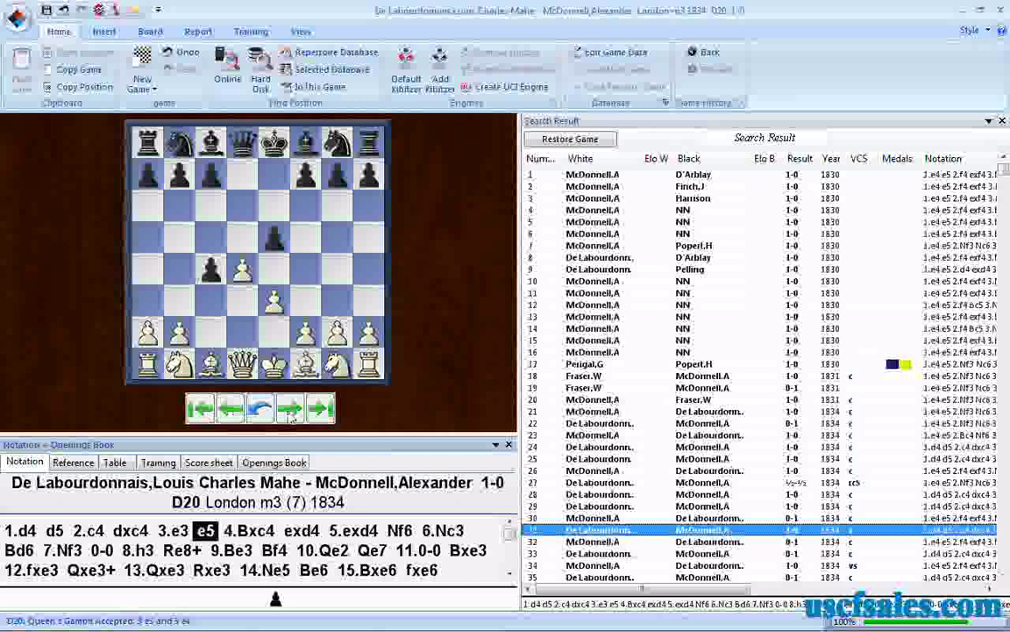
key(Right)
click(226, 414)
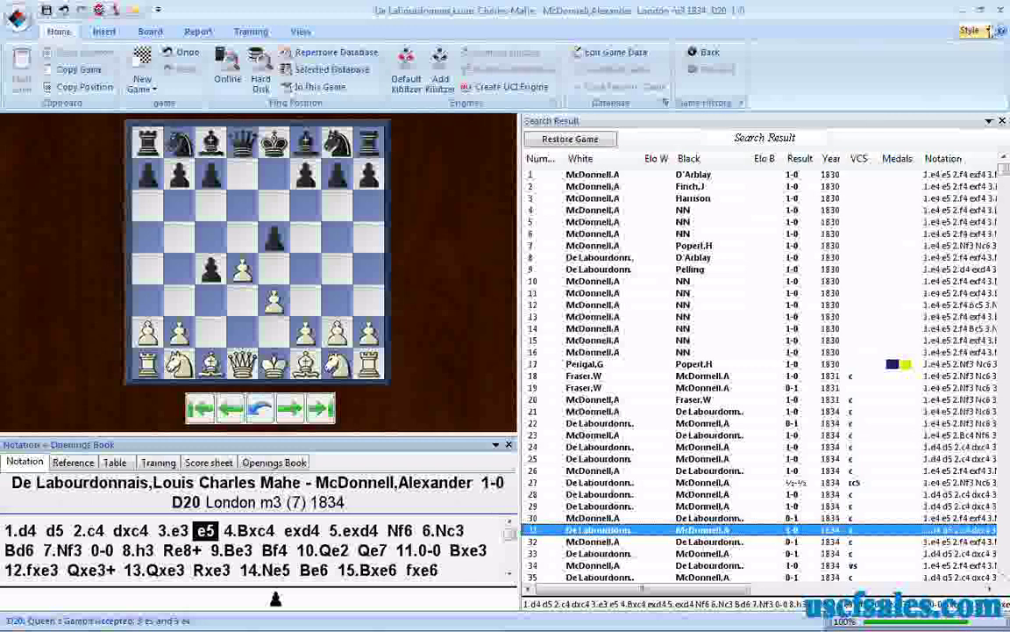
- Close the board window with the results and reopen the search for the Classical 1830-1899 database
click(1000, 12)
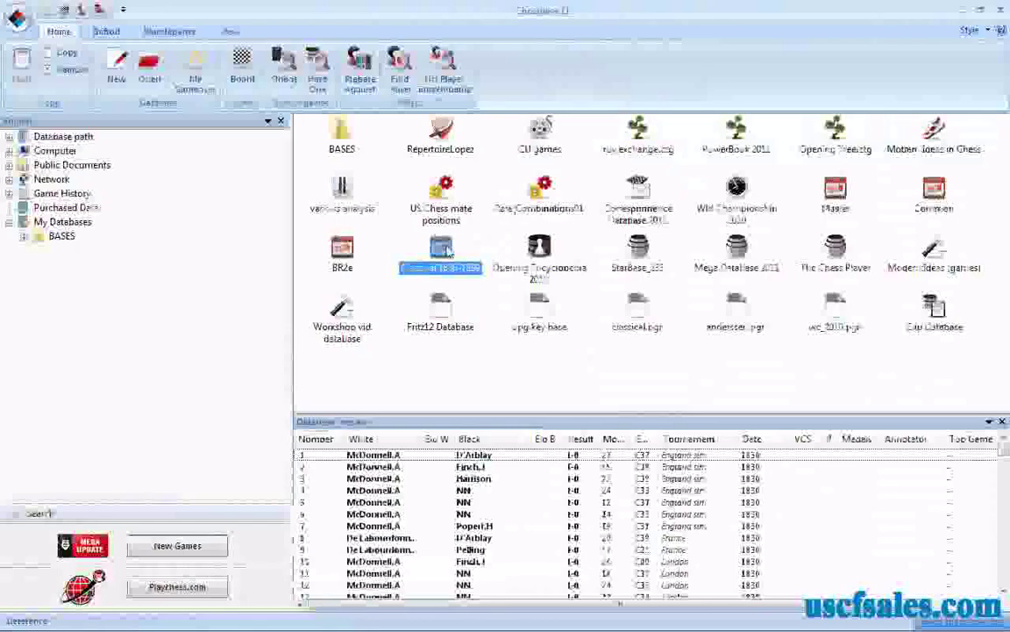
right_click(448, 248)
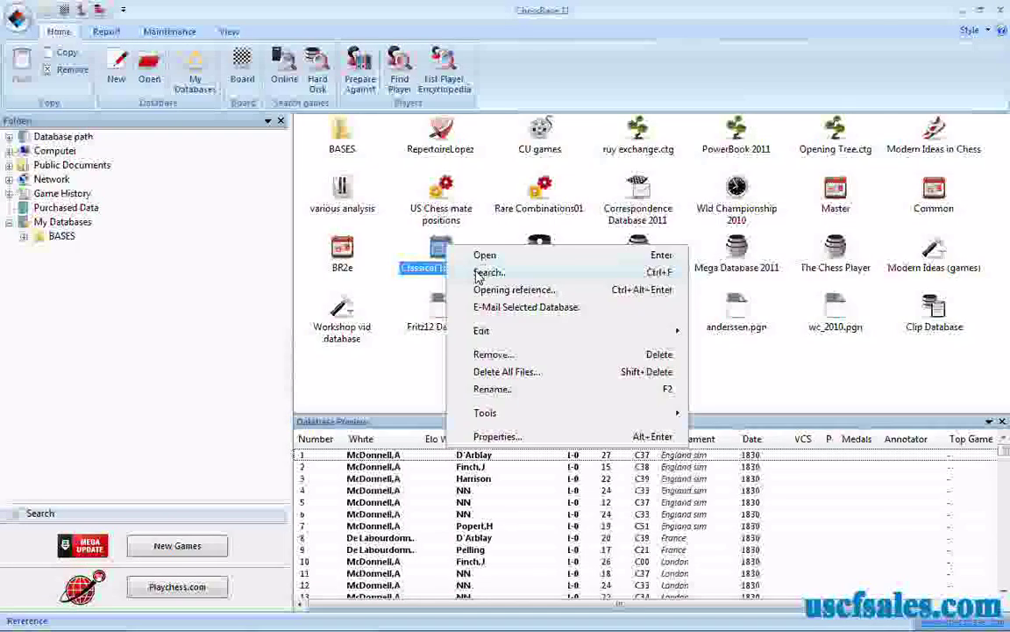
click(481, 273)
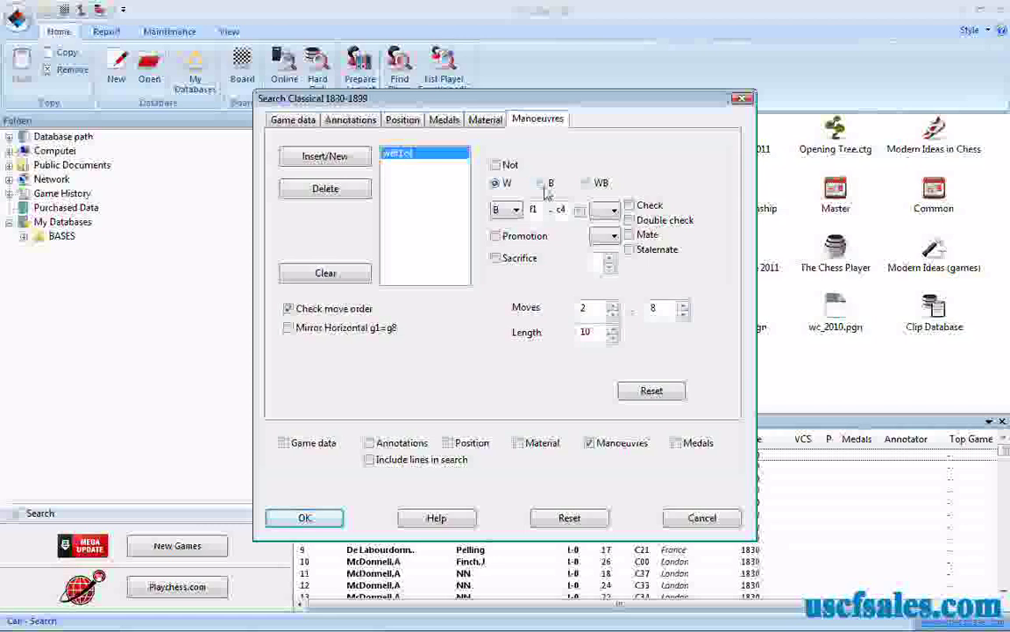
click(515, 211)
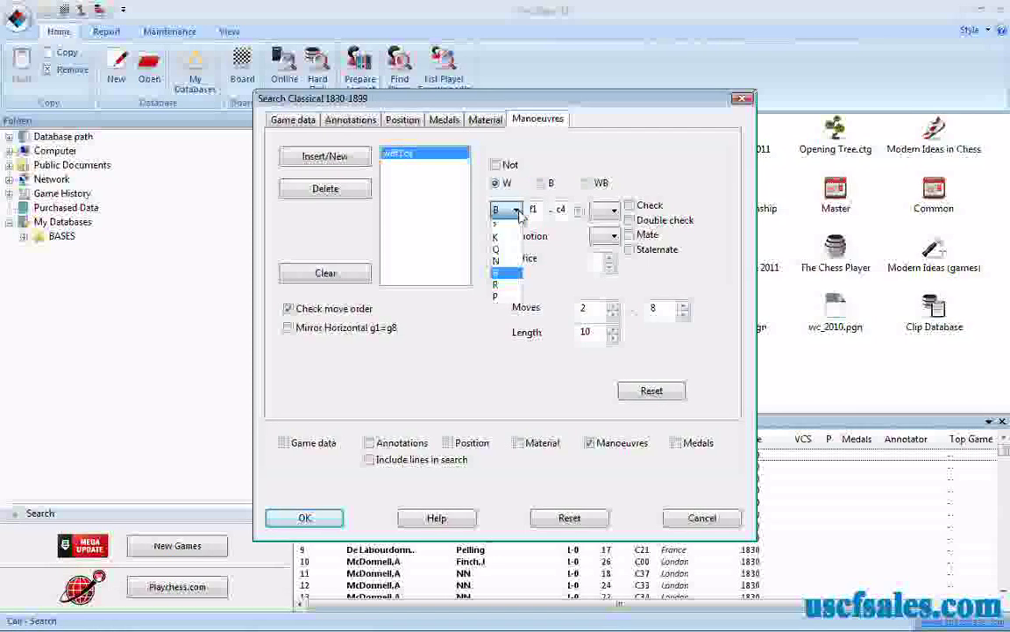
click(520, 216)
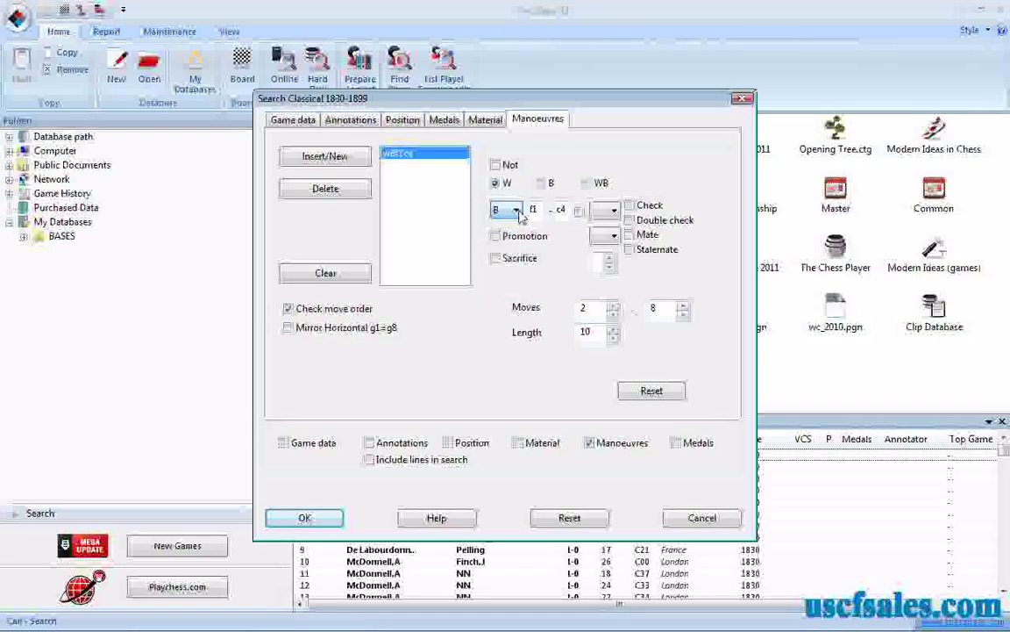
click(555, 215)
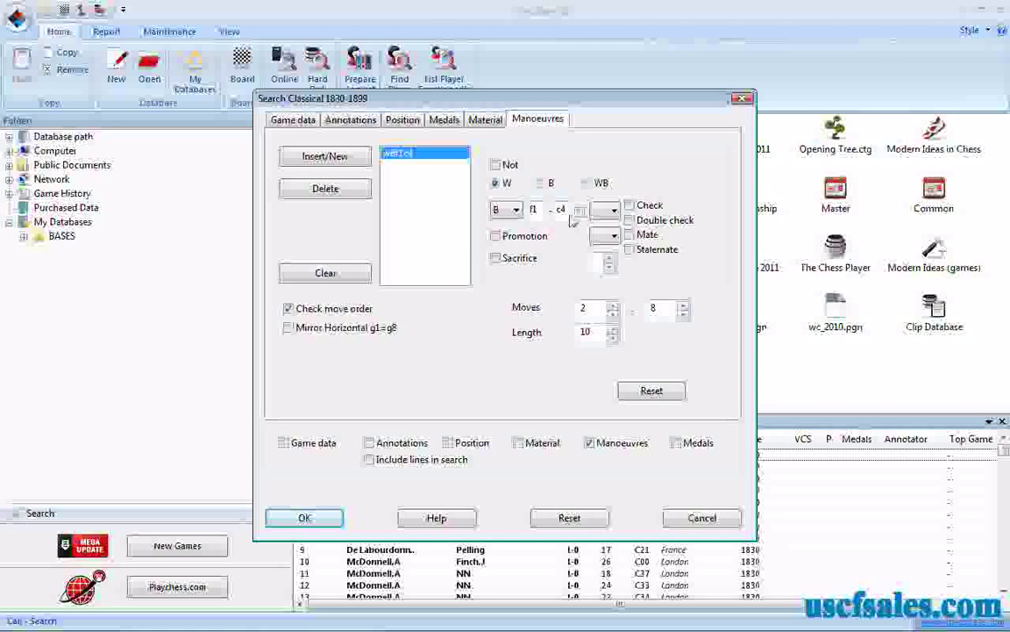